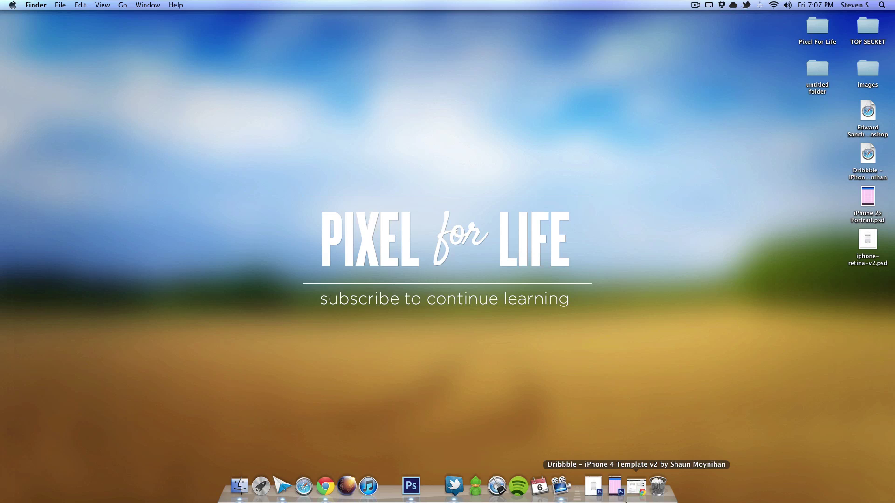
Bring the Dribbble 'iPhone 4 Template v2' page forward and minimize the iPhone 2x Portrait grid PSD
left_click(615, 487)
left_click(632, 495)
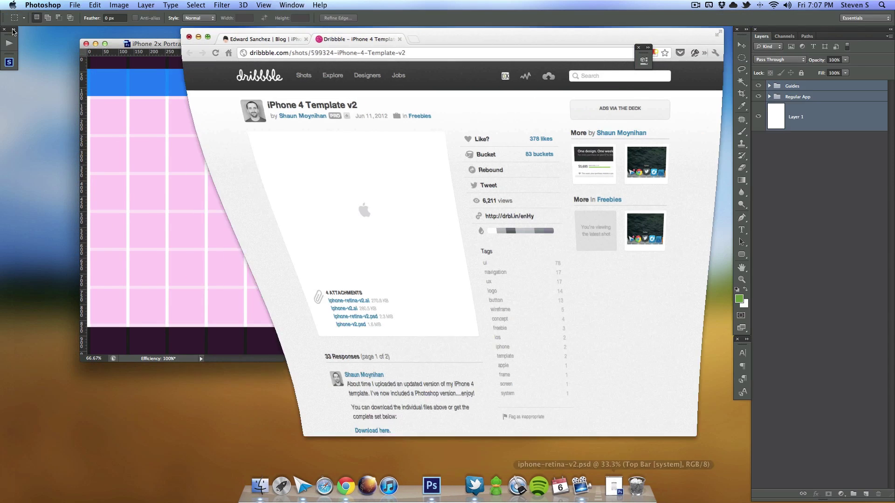
left_click(99, 45)
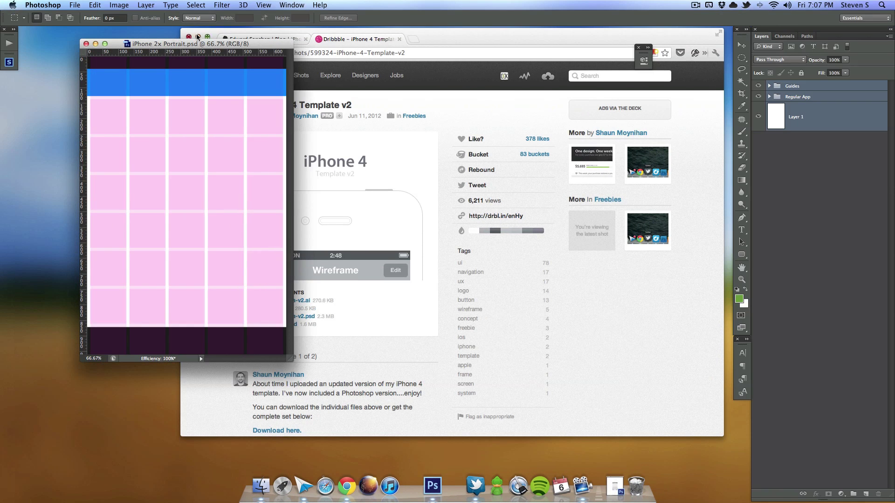
left_click(95, 44)
left_click_drag(485, 40, 465, 46)
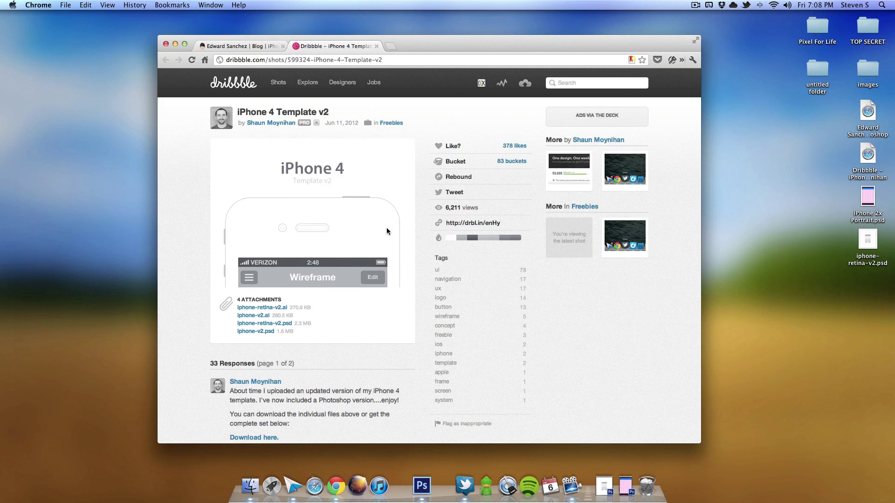
Restore iphone-retina-v2.psd at 50% zoom, then bring the iPhone grid template blog post forward
left_click(604, 486)
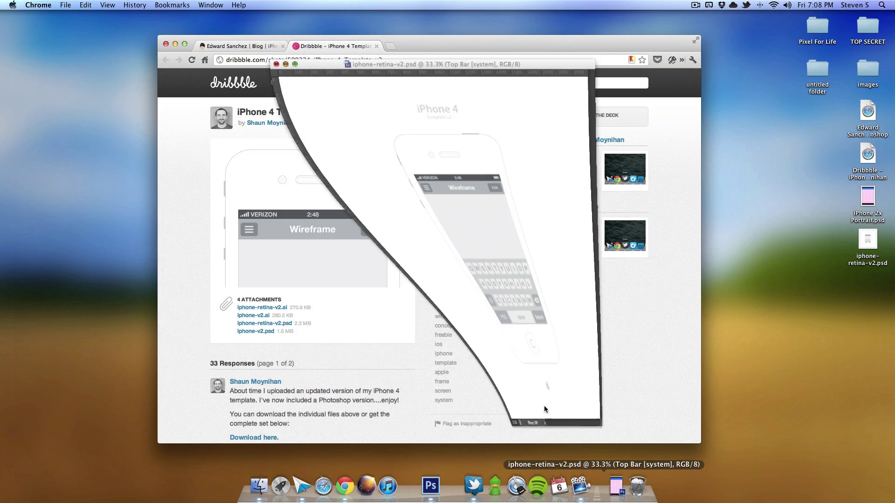
left_click_drag(490, 63, 545, 63)
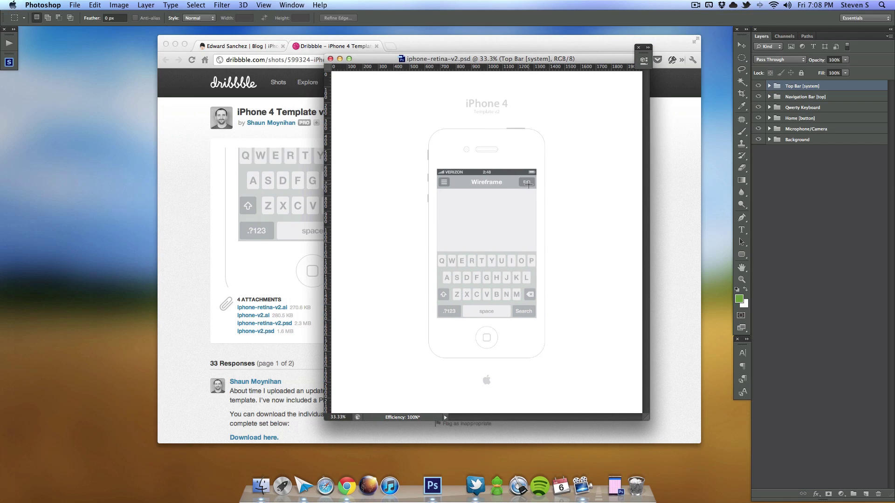
key("super+equal")
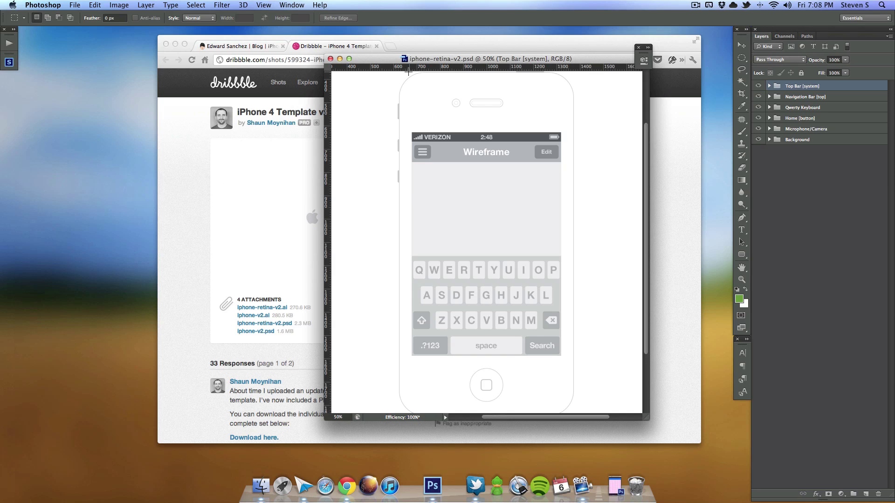
left_click(263, 46)
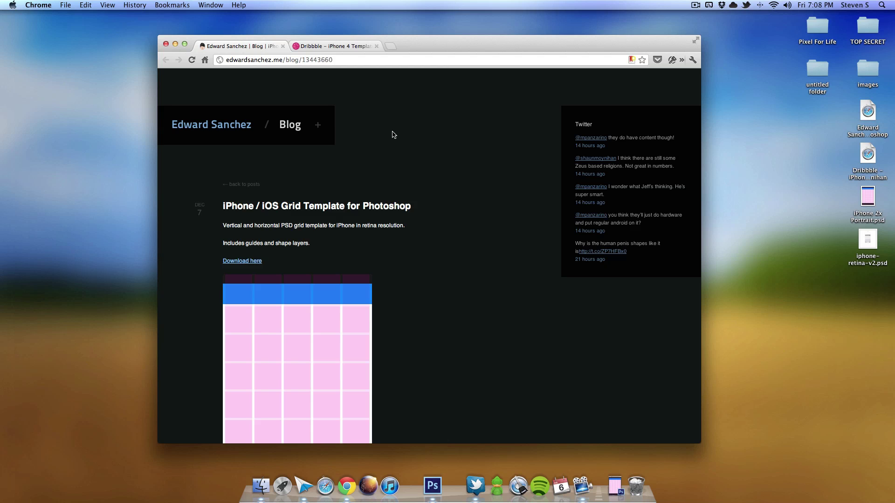
scroll(411, 166, "down", 5)
scroll(411, 166, "up", 3)
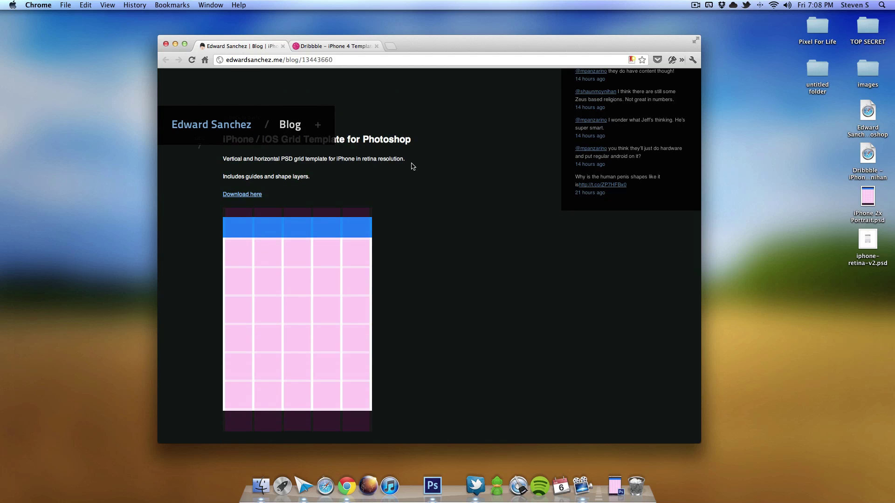
scroll(354, 230, "down", 1)
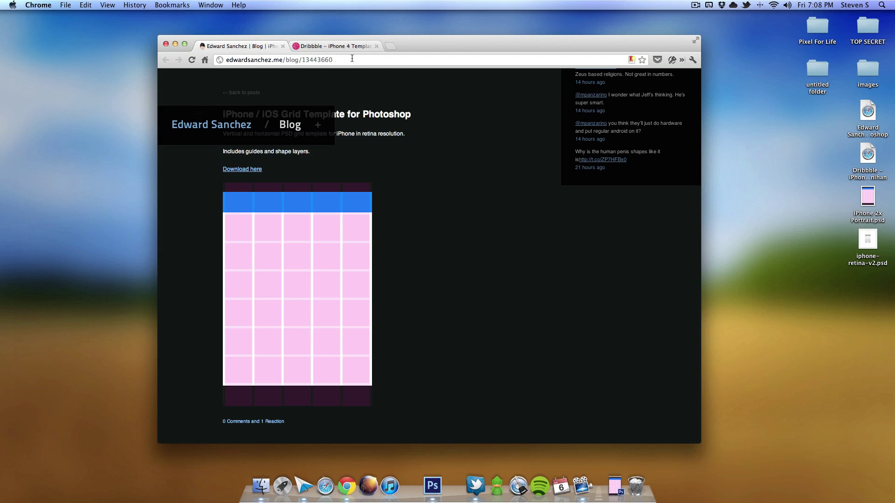
left_click(346, 45)
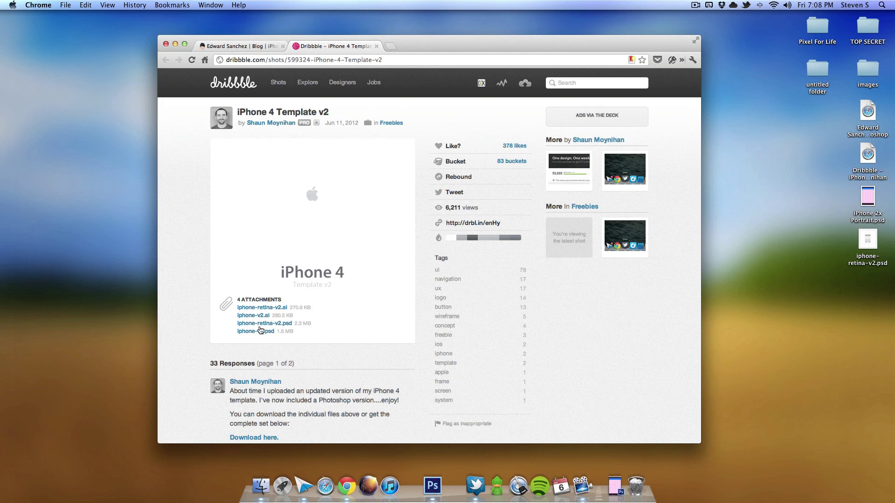
left_click_drag(236, 327, 346, 325)
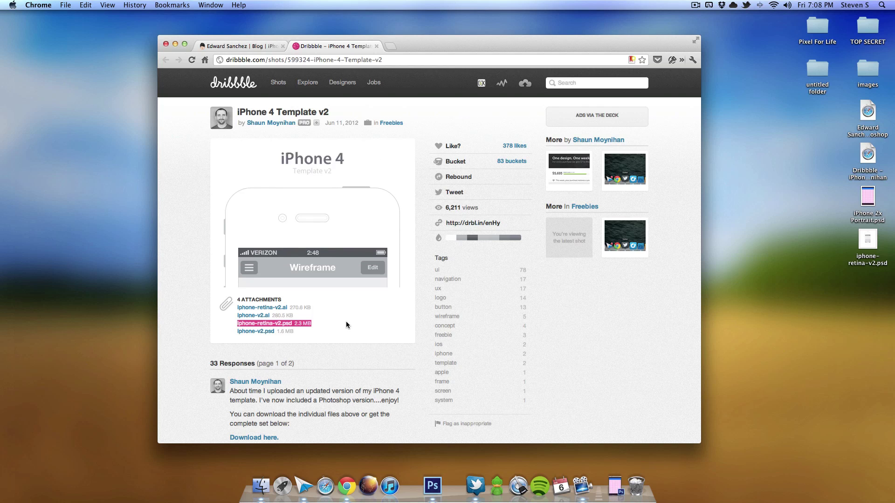
left_click(344, 324)
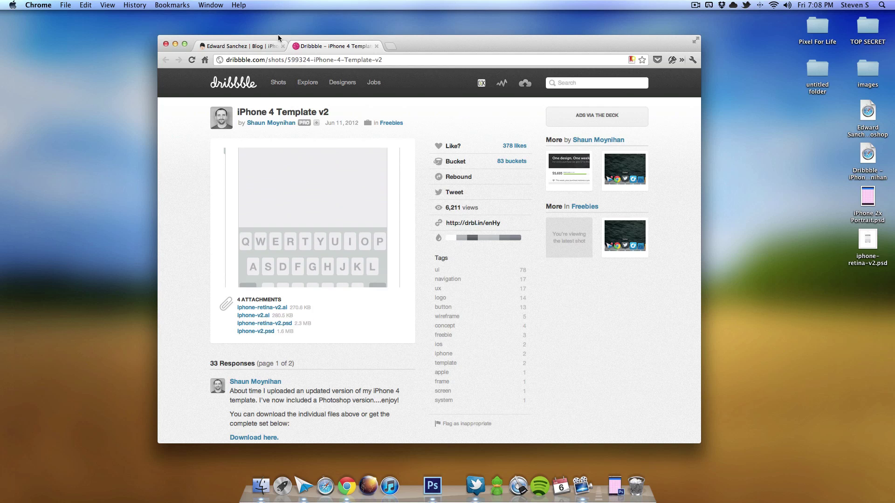
left_click(258, 47)
left_click_drag(285, 173, 216, 172)
left_click(216, 177)
left_click_drag(841, 308, 874, 201)
left_click(824, 254)
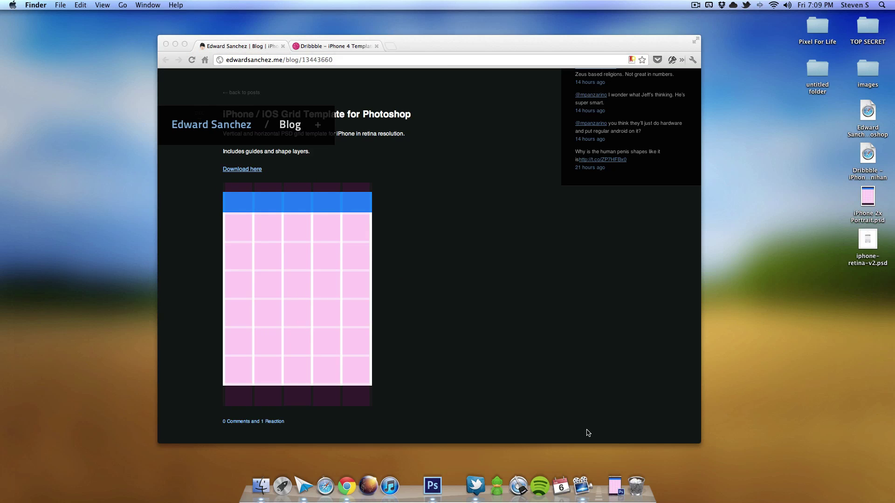
Copy the Guides, Regular App and Layer 1 grid layers into iphone-retina-v2.psd
left_click(615, 486)
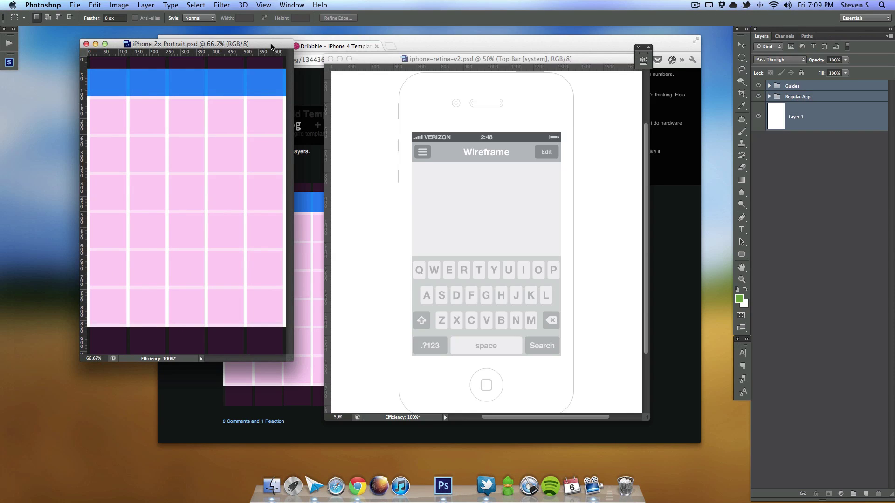
left_click_drag(189, 43, 146, 57)
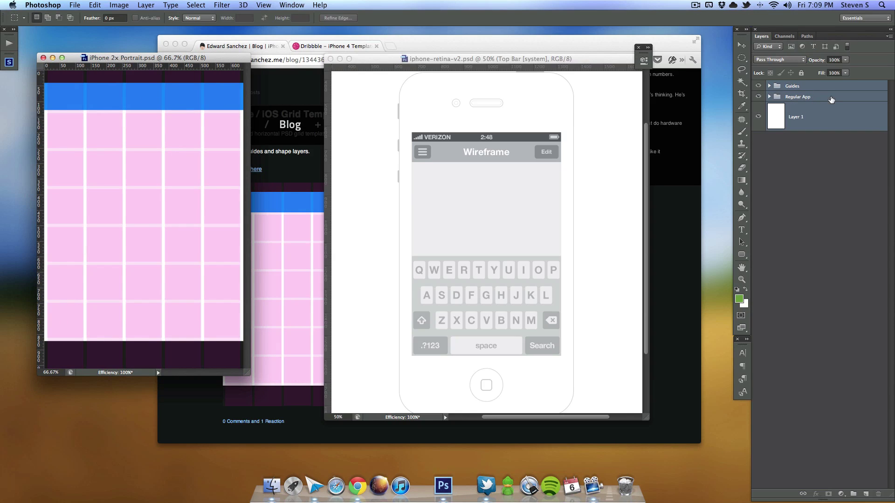
left_click(783, 124)
left_click(758, 117)
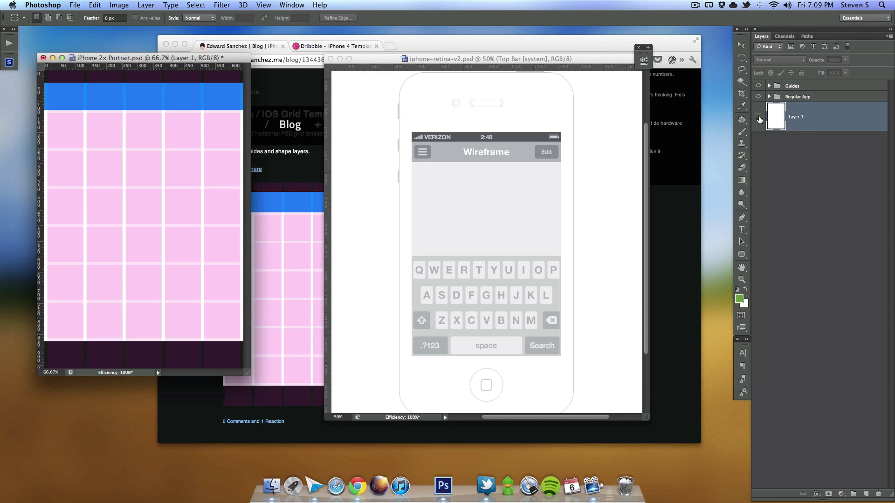
left_click(759, 117)
left_click(828, 89, "shift")
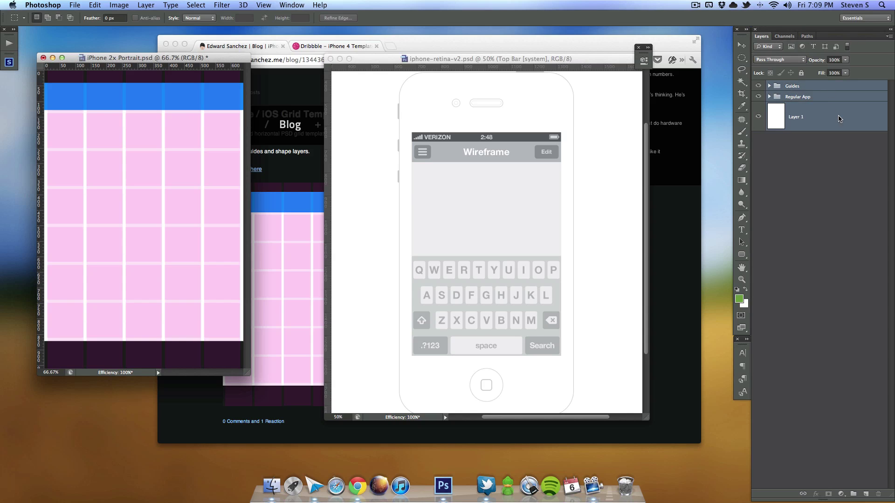
left_click_drag(844, 119, 577, 176)
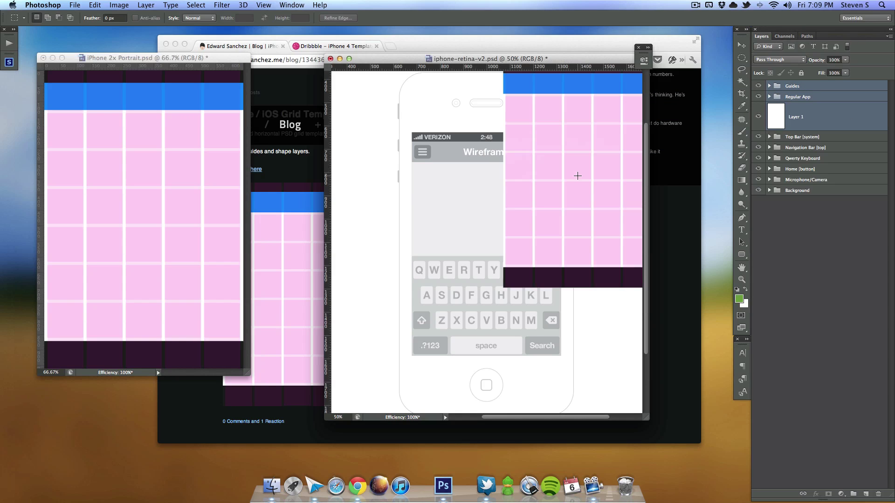
Move the pink grid onto the phone's screen area with the Move tool
left_click(740, 45)
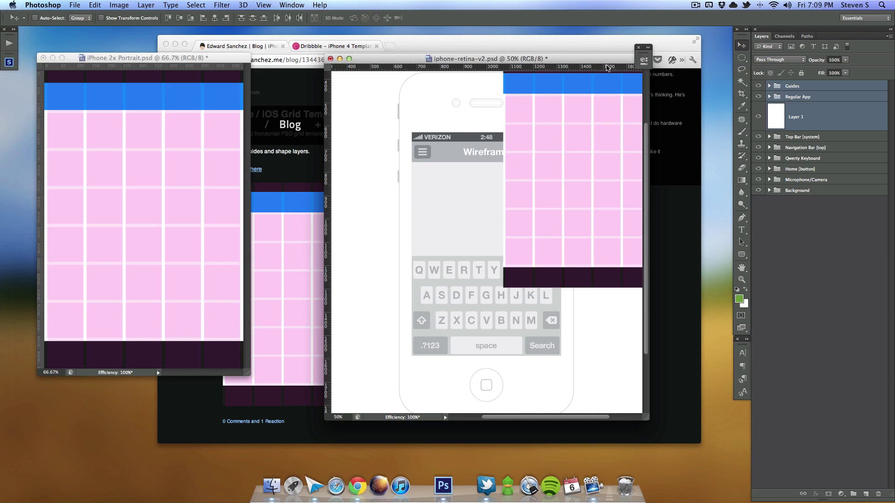
left_click_drag(604, 59, 508, 54)
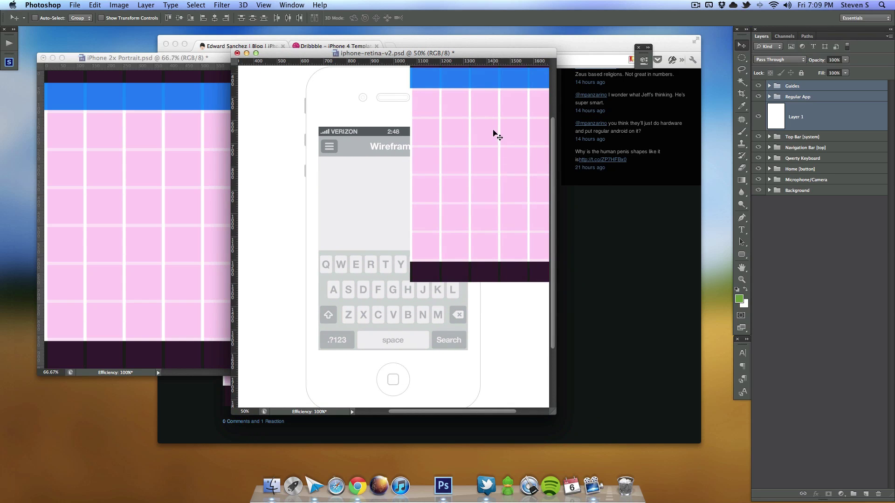
left_click_drag(495, 134, 400, 199)
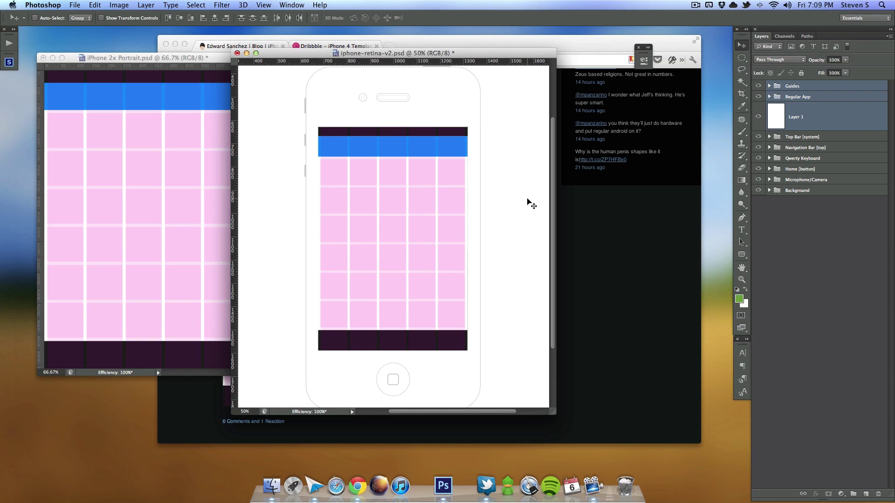
Nudge the grid one pixel right and group the grid layers as 'edward'
key("Right")
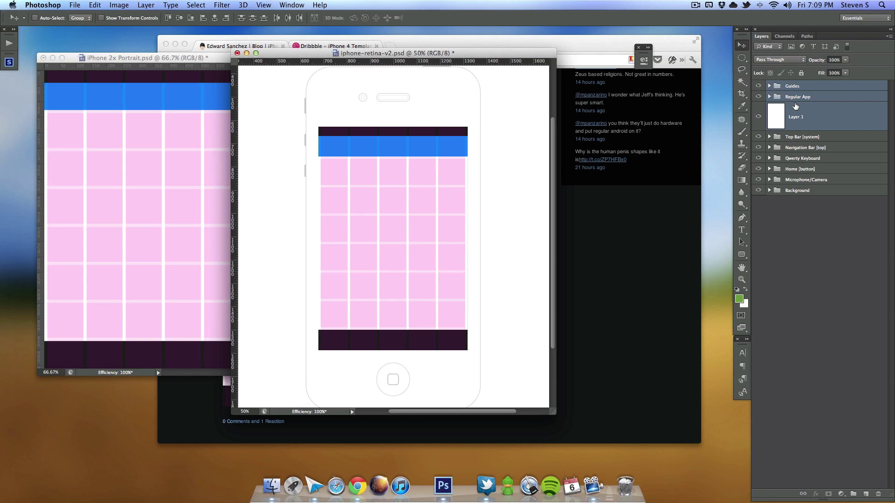
key("super+g")
double_click(793, 86)
type("ed")
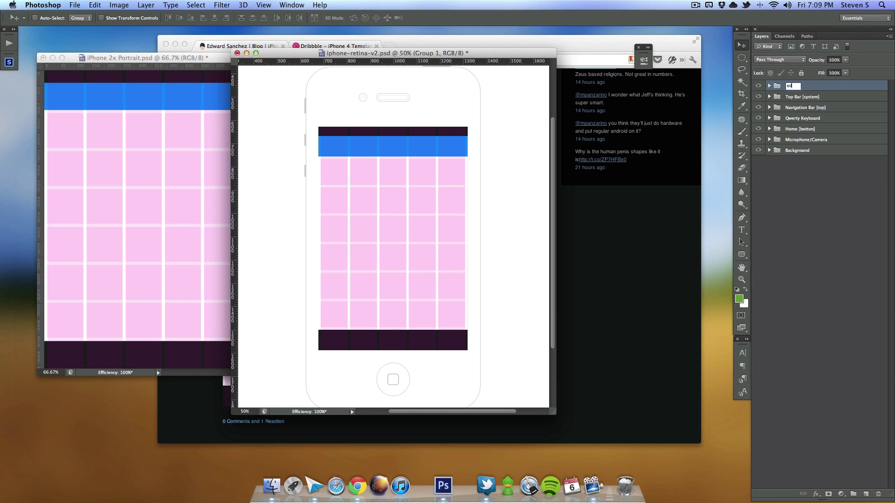
type("ward")
key("Return")
Group the six wireframe folders from Top Bar to Background, checking the Dribbble template page
left_click(839, 97)
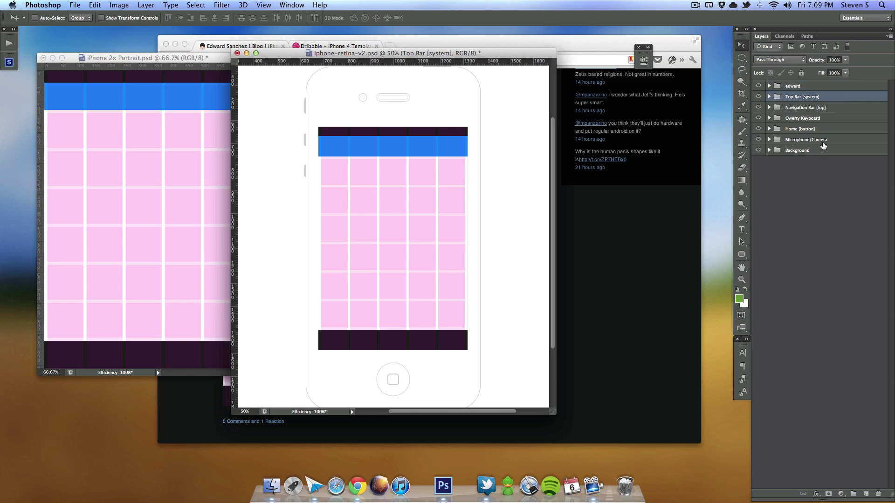
left_click(814, 152, "shift")
key("super+g")
double_click(792, 96)
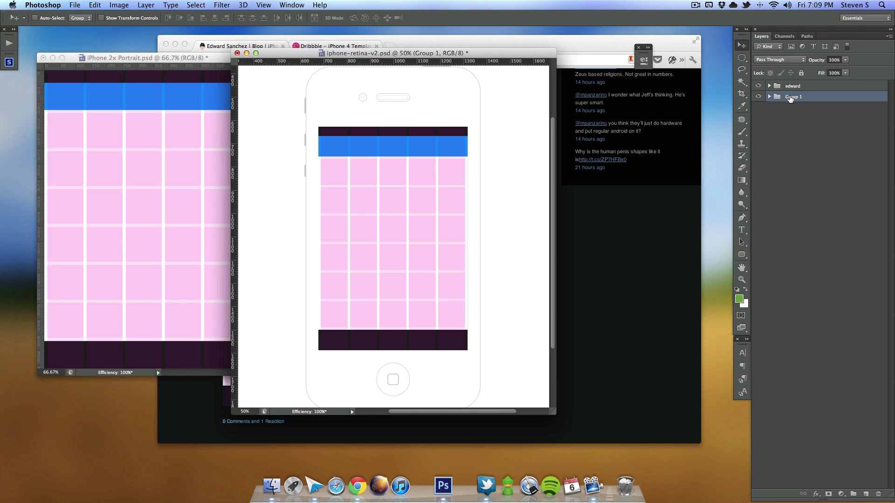
type("temp")
left_click(391, 46)
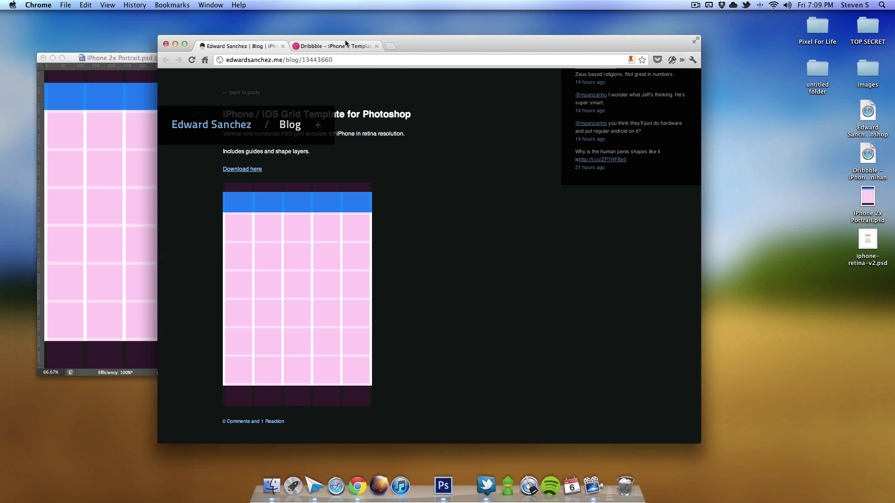
left_click(336, 45)
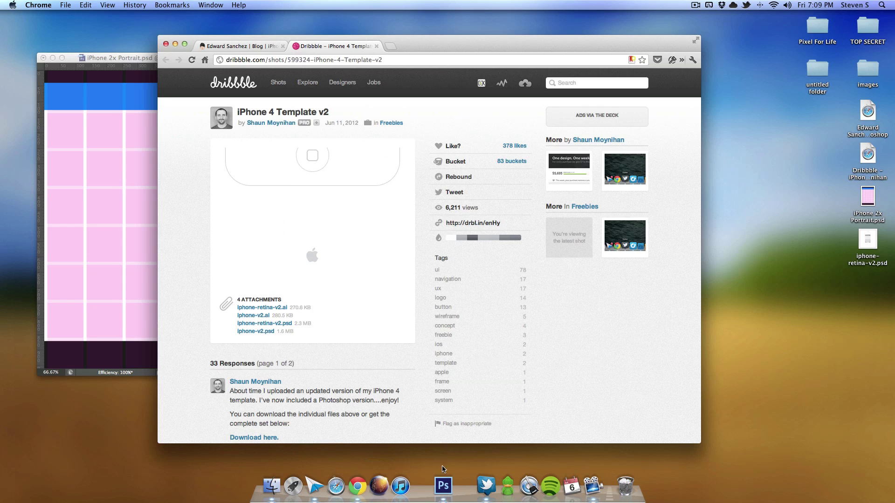
Name the wireframe group 'shaun' and hide the edward grid group
left_click(442, 485)
key("u")
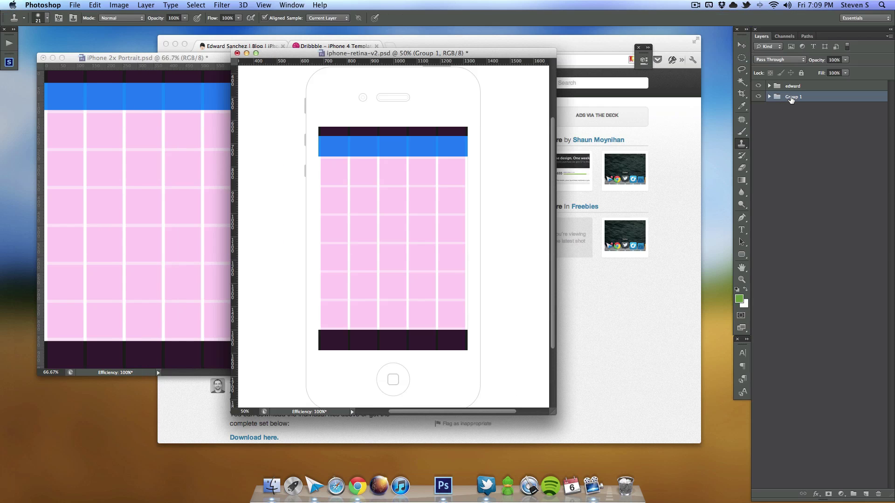
double_click(791, 96)
type("s")
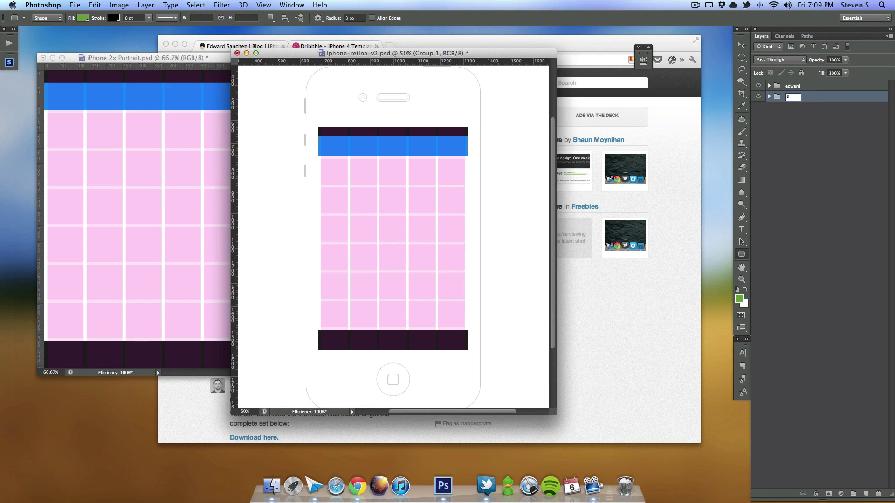
type("haun")
key("Return")
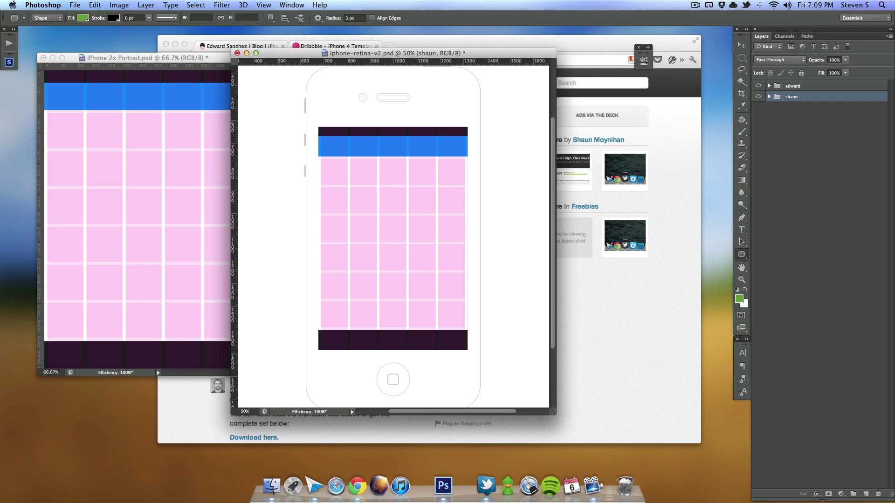
left_click(757, 86)
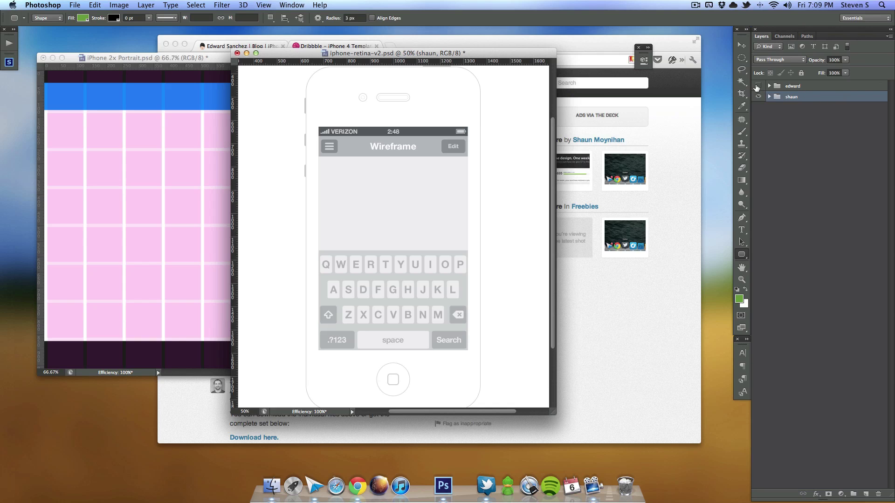
Toggle the edward grid off and on against the keyboard wireframe, ending with it visible
left_click(757, 86)
left_click(757, 86)
left_click(756, 87)
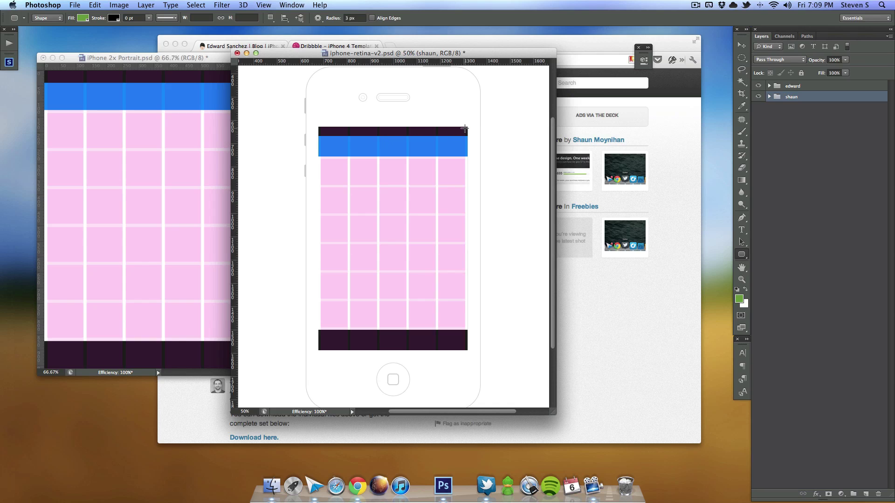
left_click(757, 86)
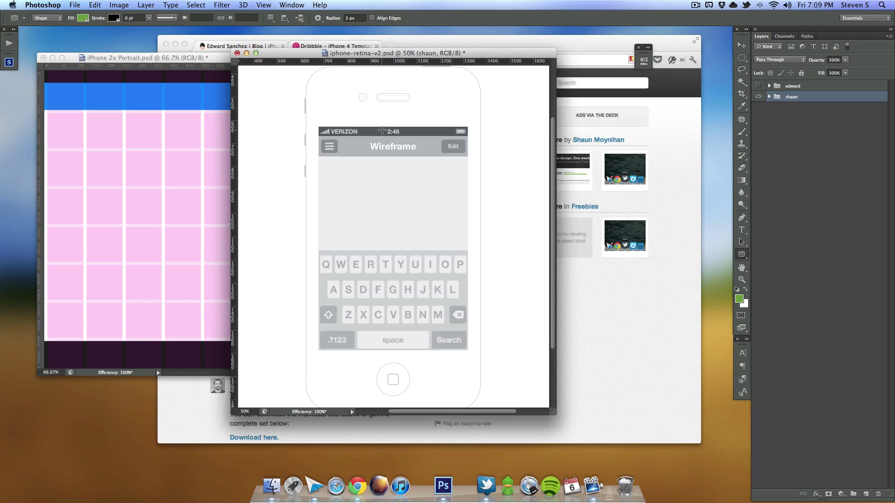
left_click(757, 86)
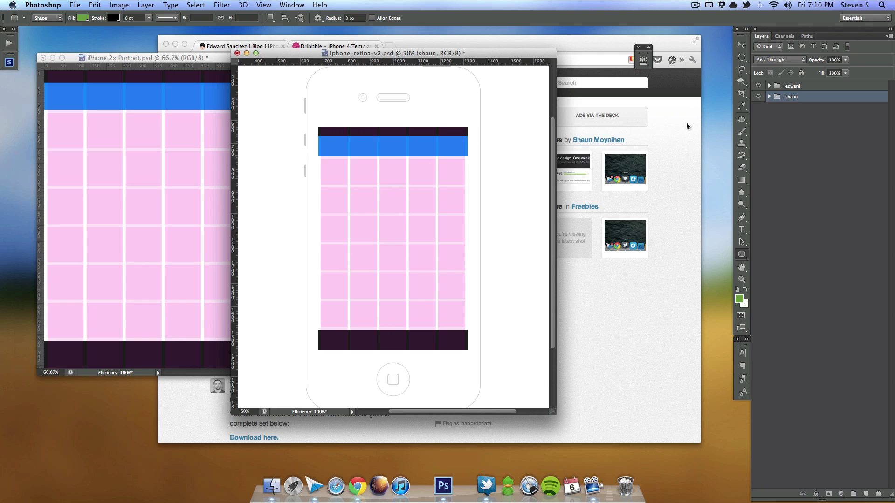
Compare the grid on and off, then fade the edward group to 71% opacity
left_click(758, 86)
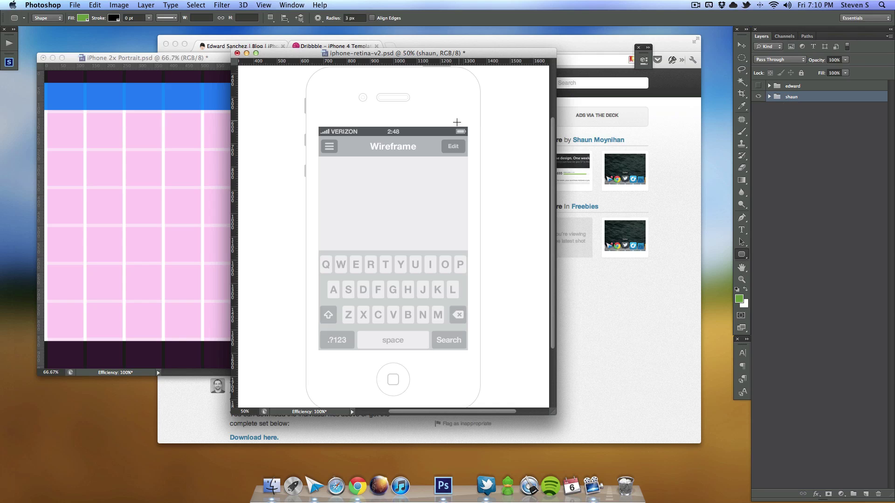
left_click(758, 85)
left_click(758, 86)
left_click(758, 86)
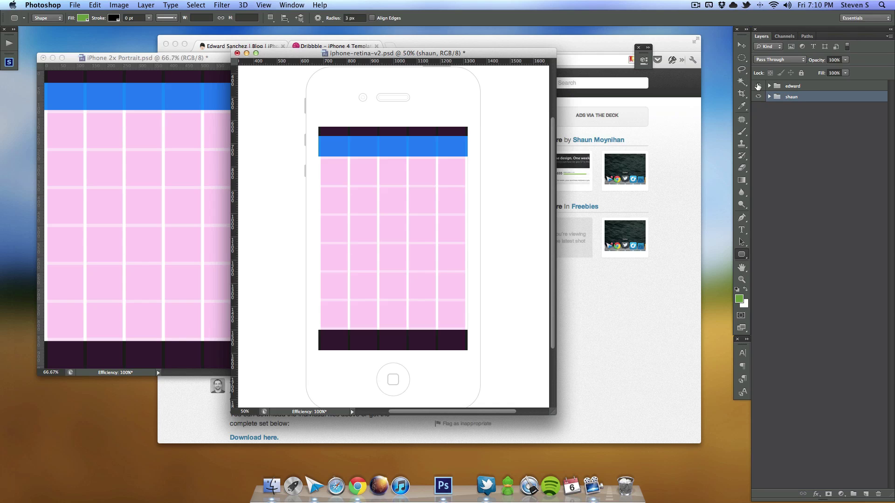
left_click(808, 87)
left_click_drag(817, 63, 803, 62)
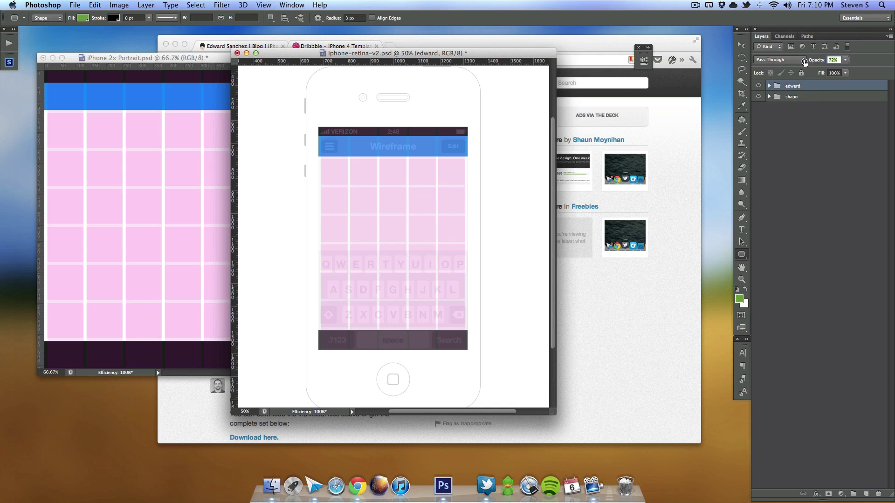
left_click_drag(477, 56, 483, 65)
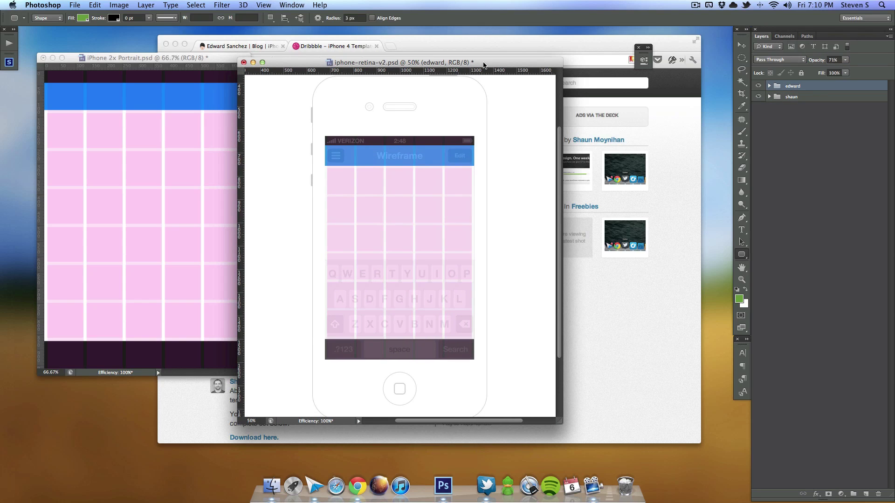